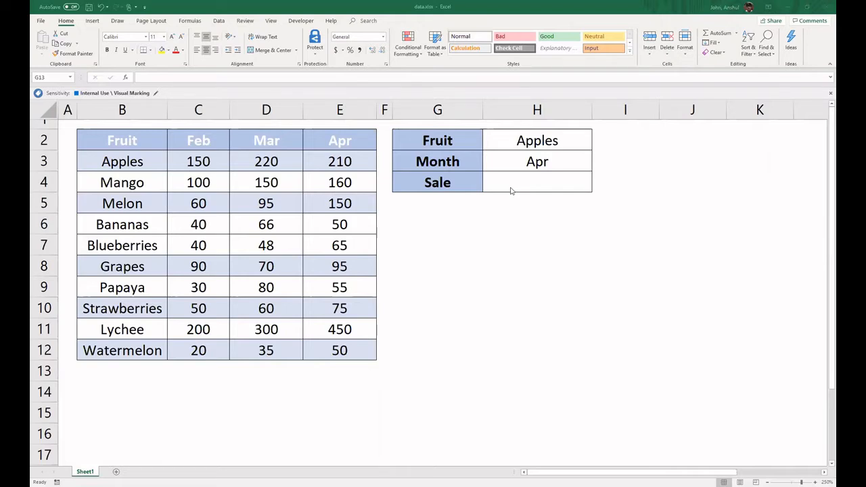
{"action": "left_click_drag", "start_coordinate": [122, 140], "coordinate": [332, 351]}
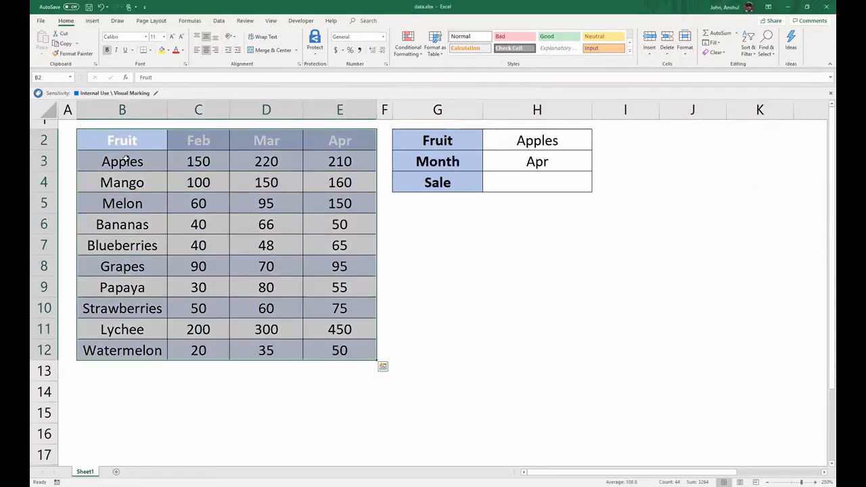
{"action": "left_click_drag", "start_coordinate": [126, 158], "coordinate": [135, 329]}
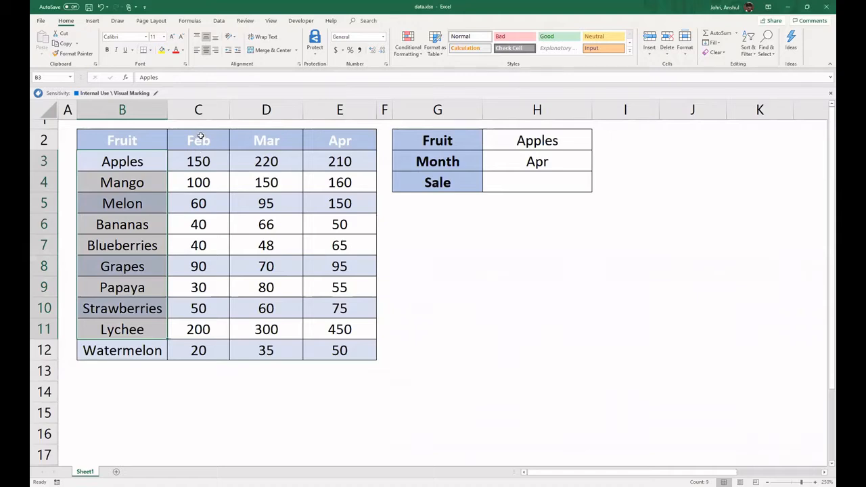
{"action": "left_click_drag", "start_coordinate": [201, 137], "coordinate": [359, 349]}
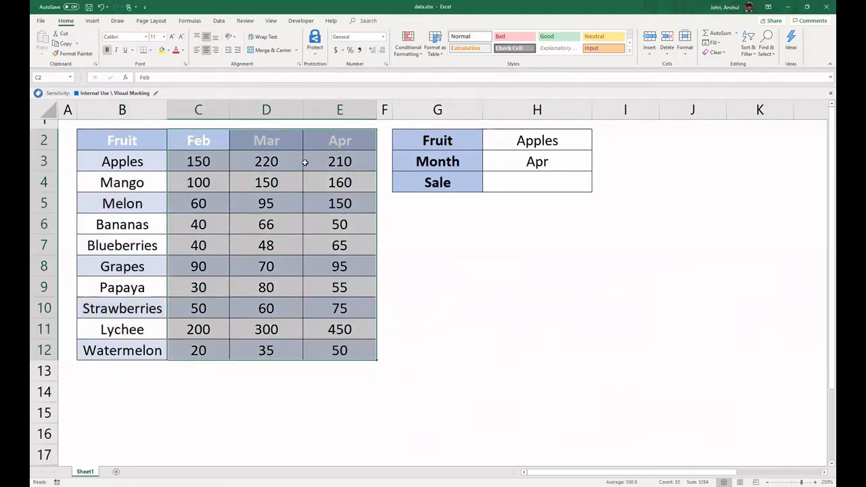
- Enter the formula =VLOOKUP(H2,B2:E12,2,0) in the Sale cell H4
{"action": "left_click", "coordinate": [522, 181]}
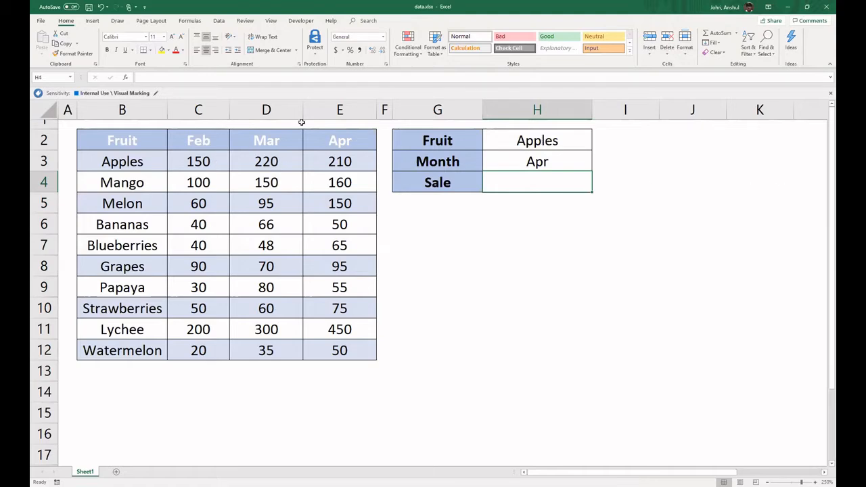
{"action": "left_click", "coordinate": [272, 78]}
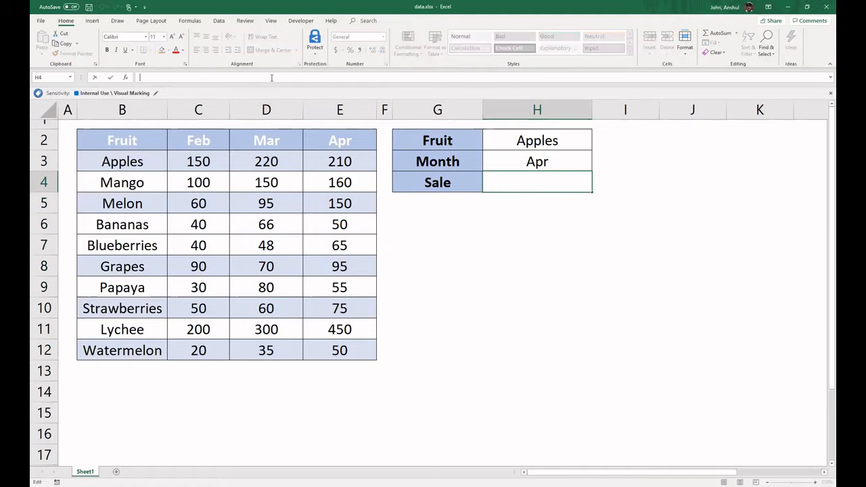
{"action": "type", "text": "="}
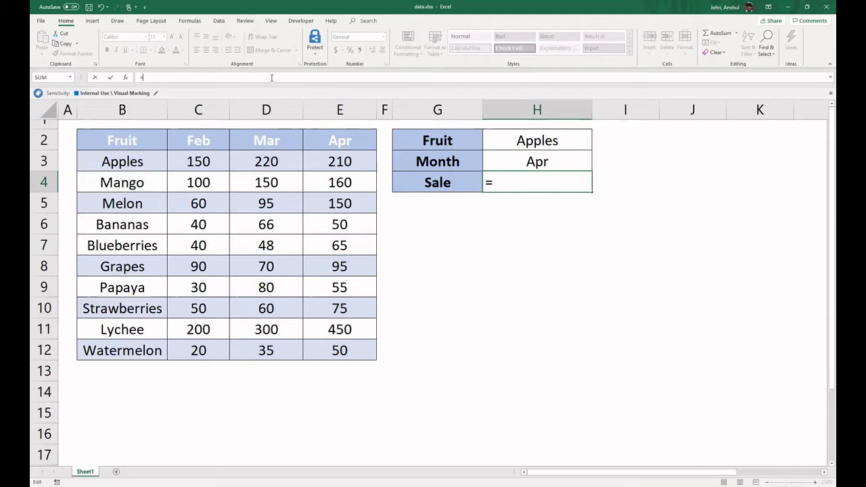
{"action": "type", "text": "vlookup("}
{"action": "left_click", "coordinate": [560, 142]}
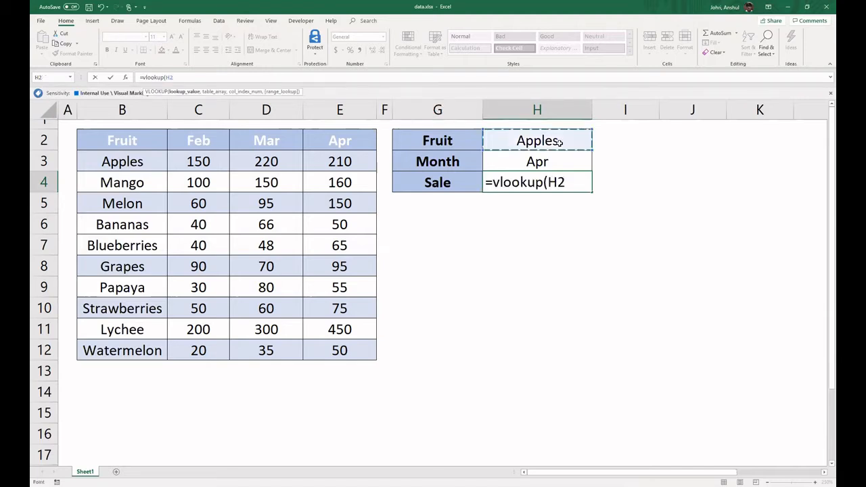
{"action": "type", "text": ","}
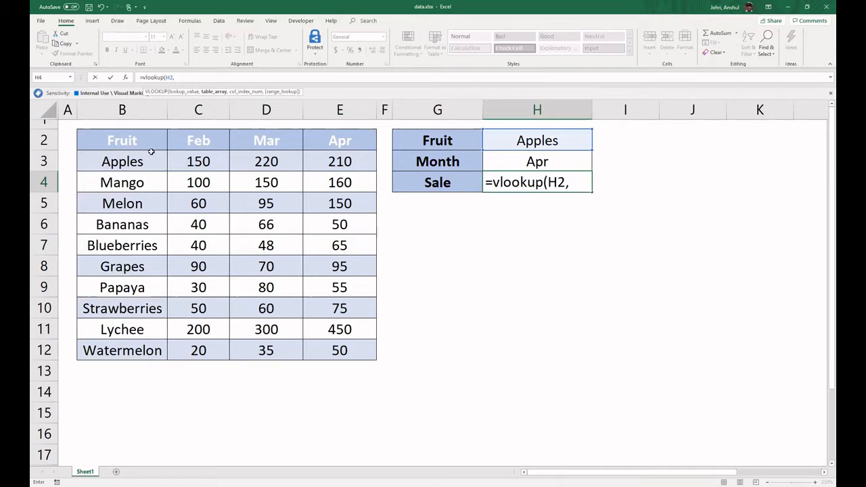
{"action": "left_click_drag", "start_coordinate": [107, 136], "coordinate": [353, 346]}
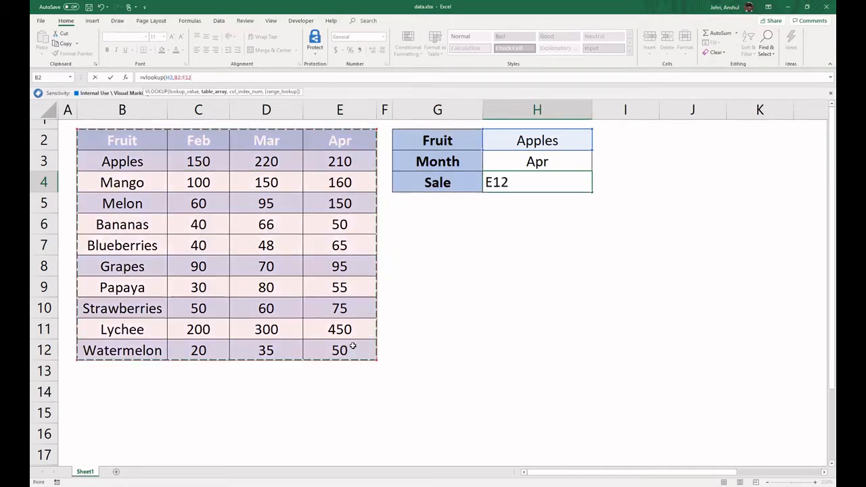
{"action": "type", "text": ","}
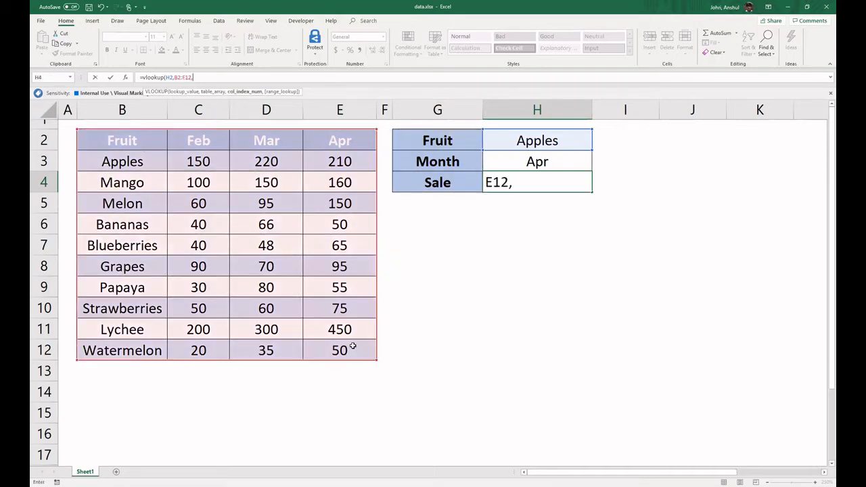
{"action": "type", "text": "2,0"}
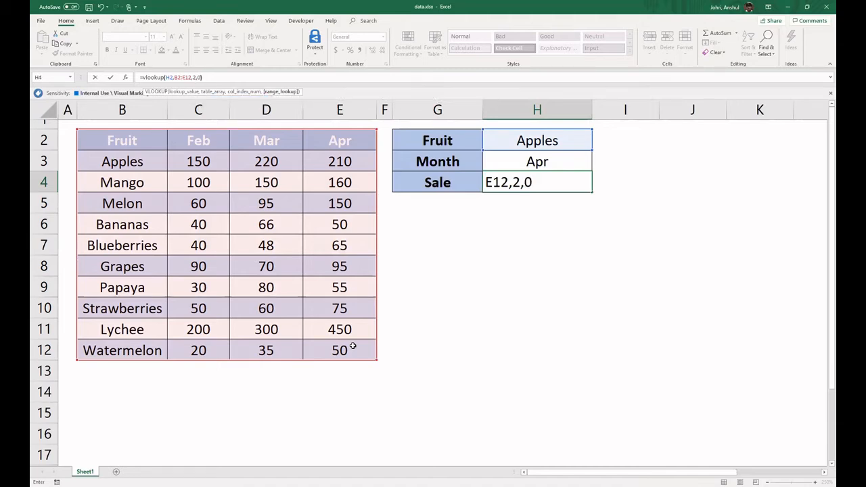
{"action": "key", "text": "Return"}
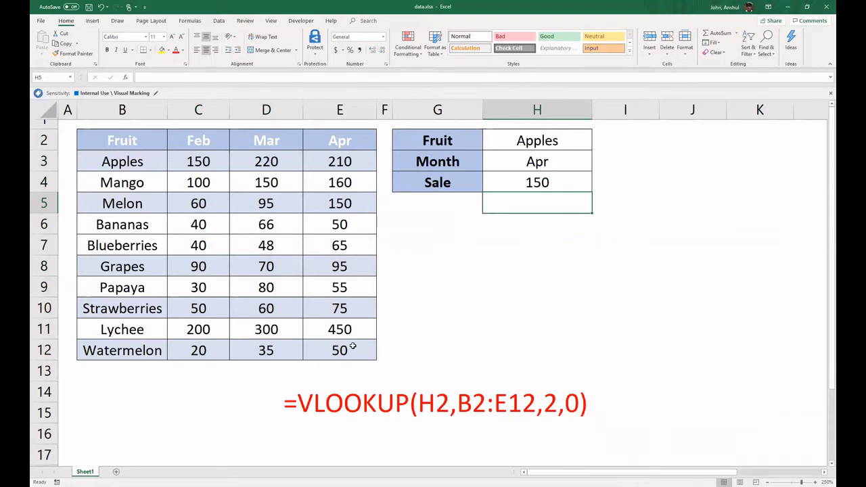
- Inspect the column index argument of the VLOOKUP formula in H4 and clear the cell
{"action": "left_click", "coordinate": [529, 183]}
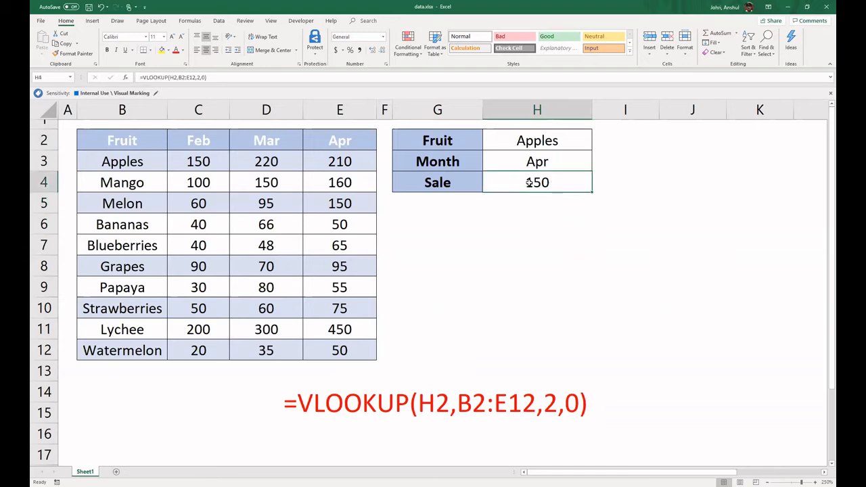
{"action": "left_click", "coordinate": [198, 77]}
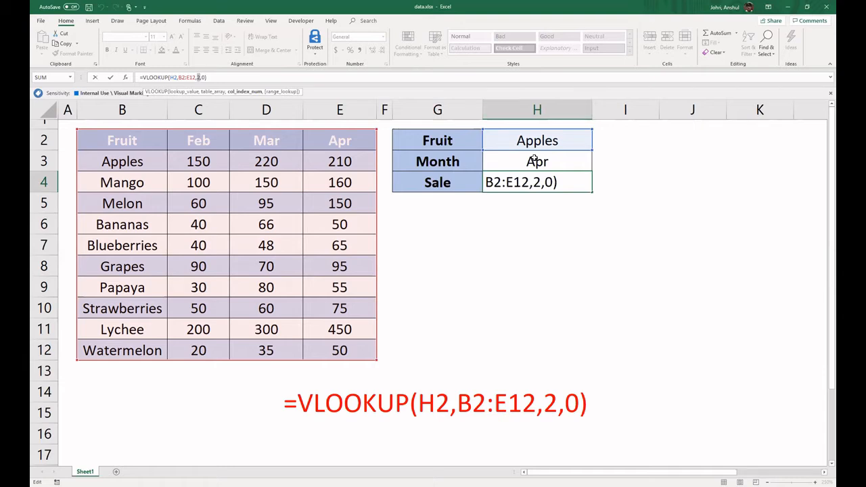
{"action": "key", "text": "ctrl+Return"}
{"action": "key", "text": "Delete"}
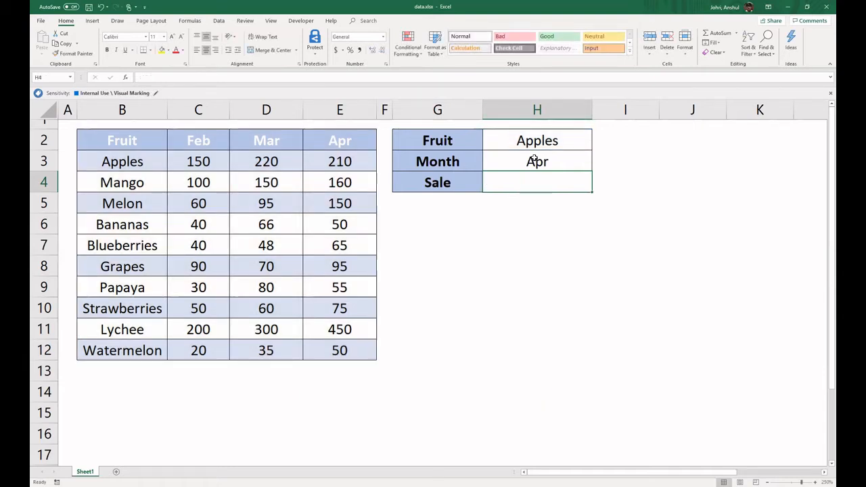
- Enter the formula =MATCH(H3,B2:E2,0) in H4 to find the month's column position in the header row
{"action": "type", "text": "="}
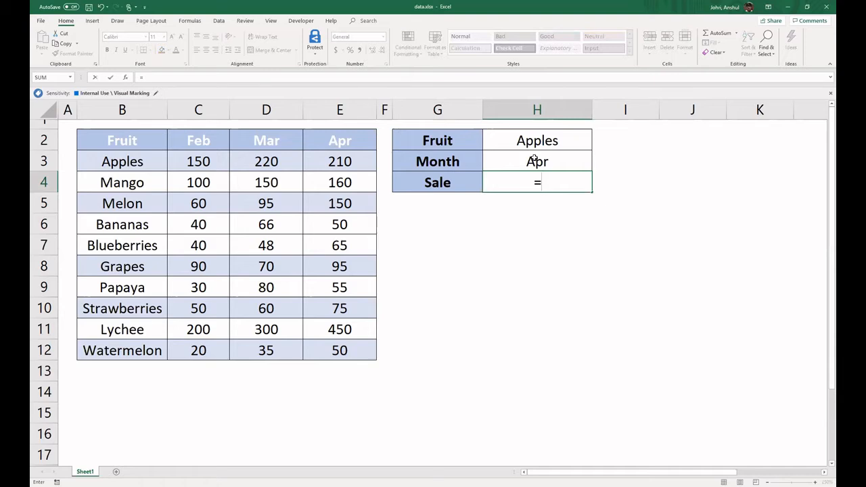
{"action": "type", "text": "match"}
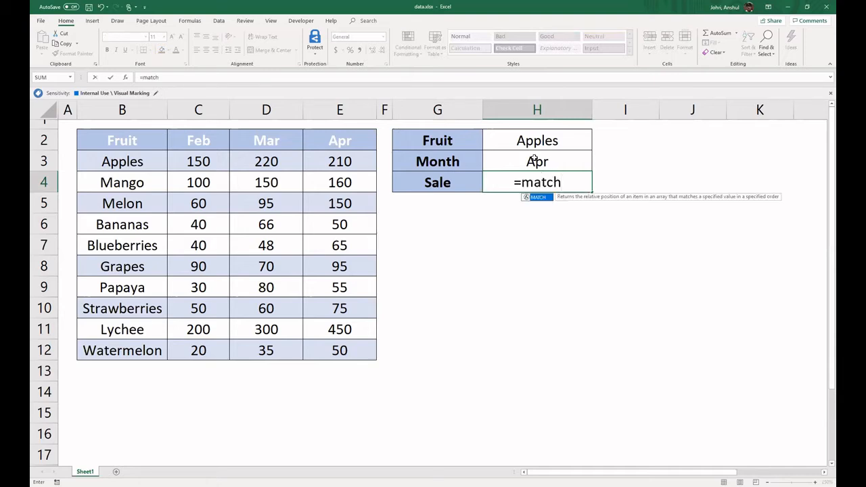
{"action": "type", "text": "("}
{"action": "left_click", "coordinate": [535, 159]}
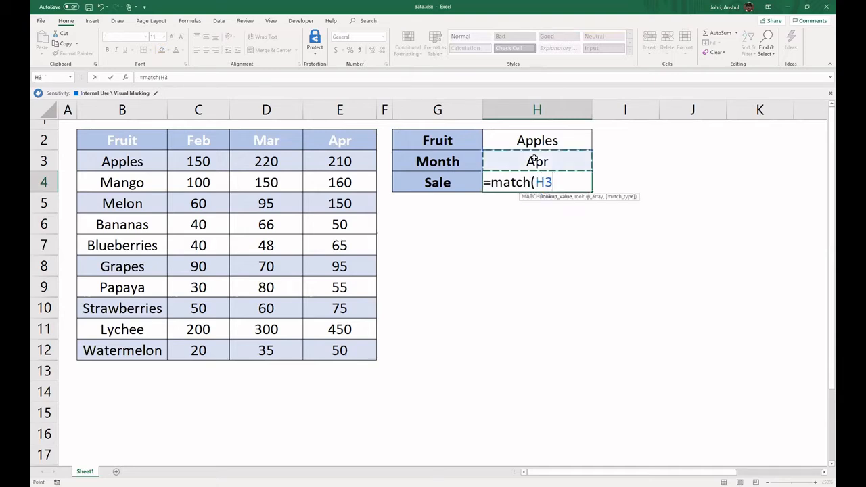
{"action": "type", "text": ","}
{"action": "left_click_drag", "start_coordinate": [126, 140], "coordinate": [334, 141]}
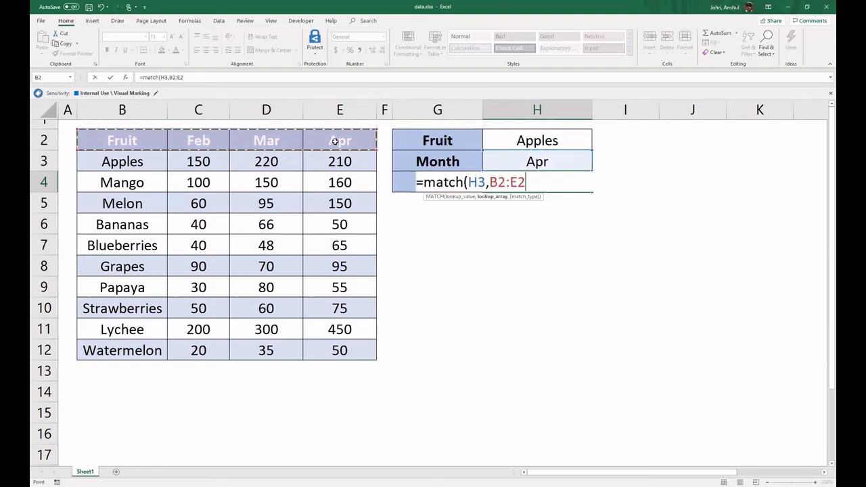
{"action": "type", "text": ",0)"}
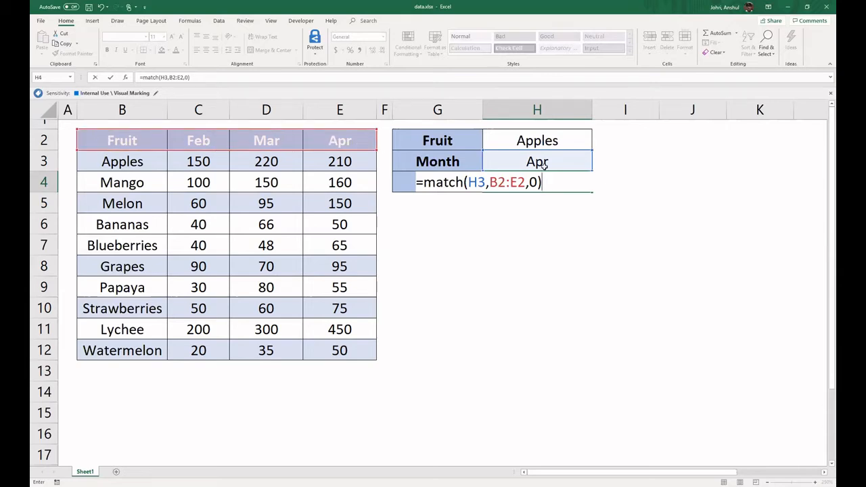
{"action": "key", "text": "Return"}
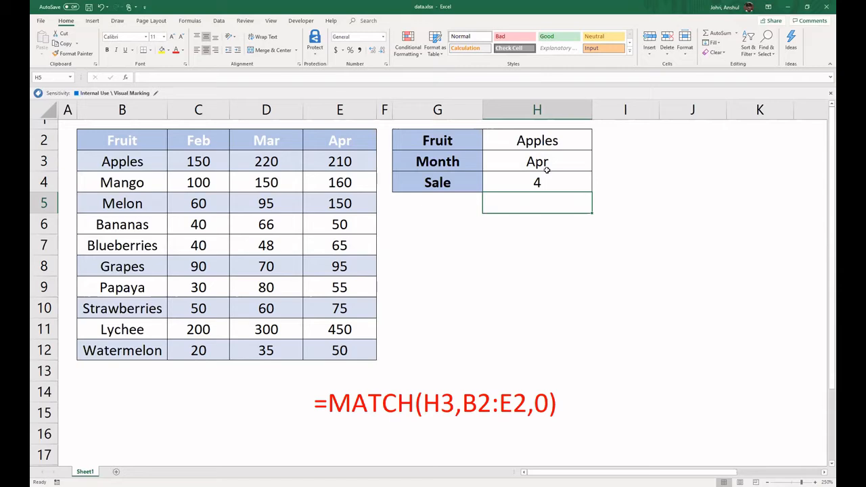
- Change the month in H3 to Mar to test the MATCH formula
{"action": "left_click", "coordinate": [526, 185]}
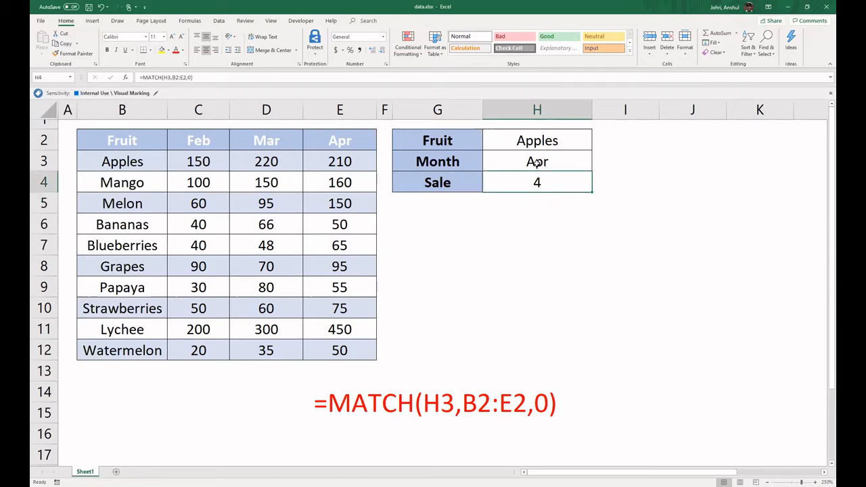
{"action": "left_click", "coordinate": [537, 163]}
{"action": "type", "text": "Mar"}
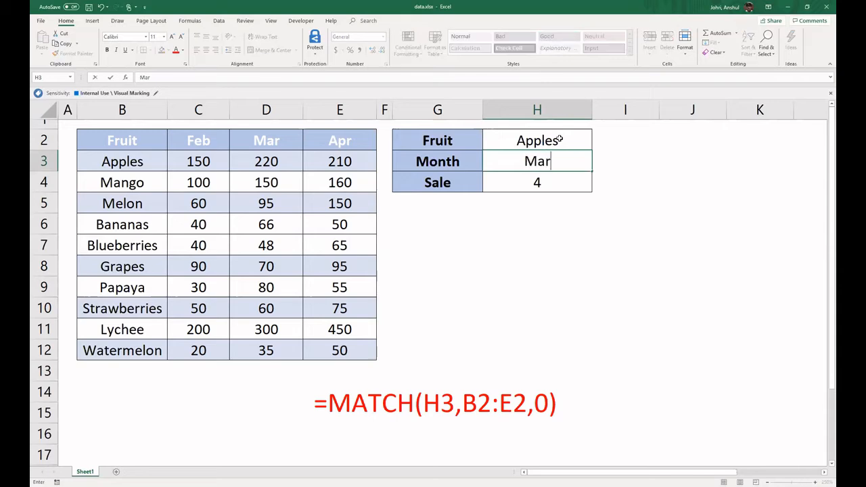
{"action": "key", "text": "Return"}
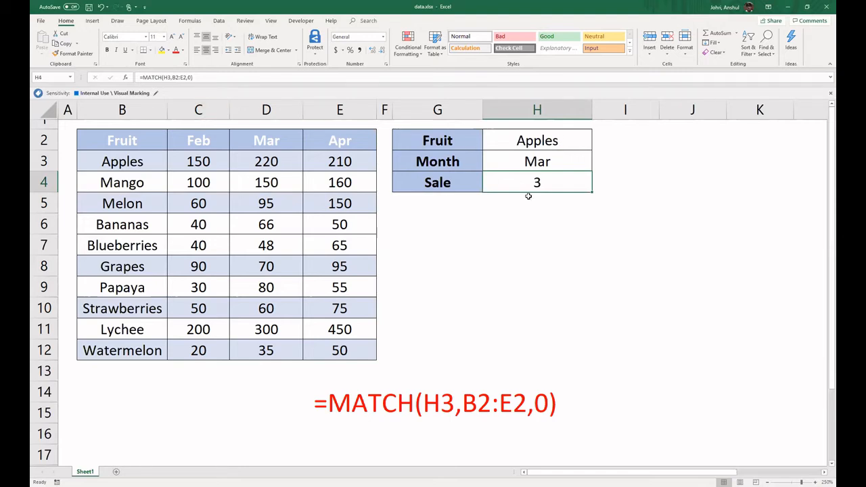
- Clear H4 and start a VLOOKUP formula there with H2 as the lookup value and B2:E12 as the table array
{"action": "key", "text": "Delete"}
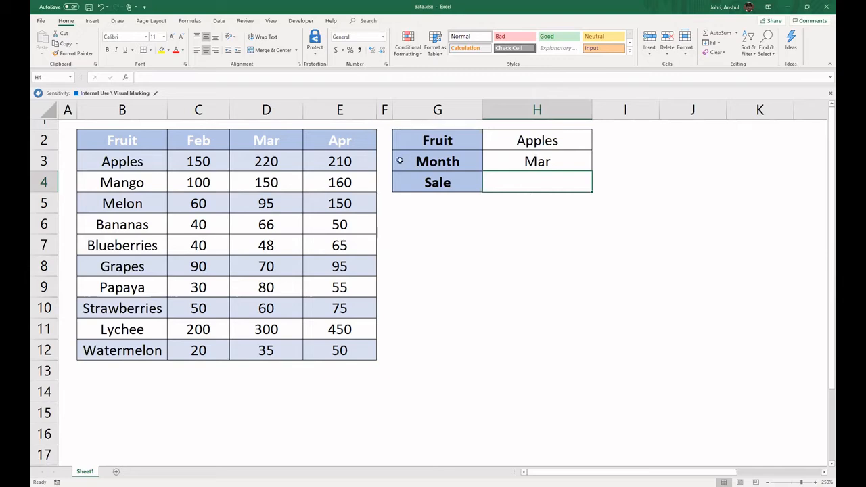
{"action": "left_click", "coordinate": [303, 78]}
{"action": "type", "text": "="}
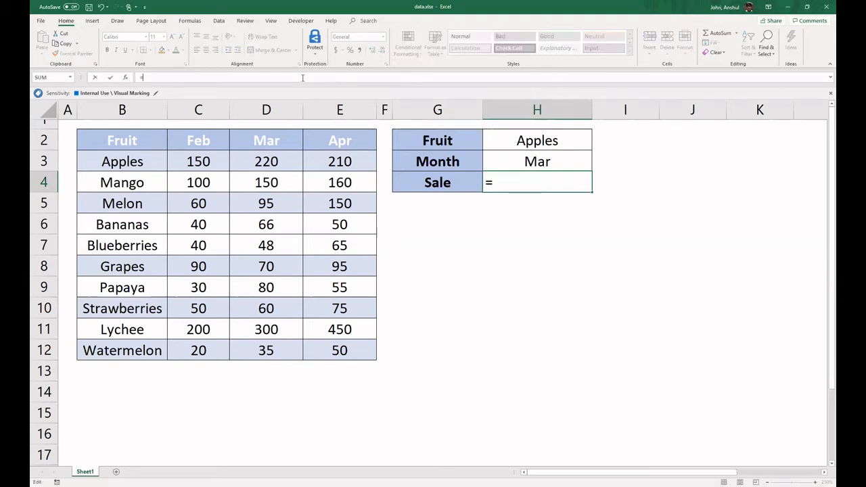
{"action": "type", "text": "Vlookup"}
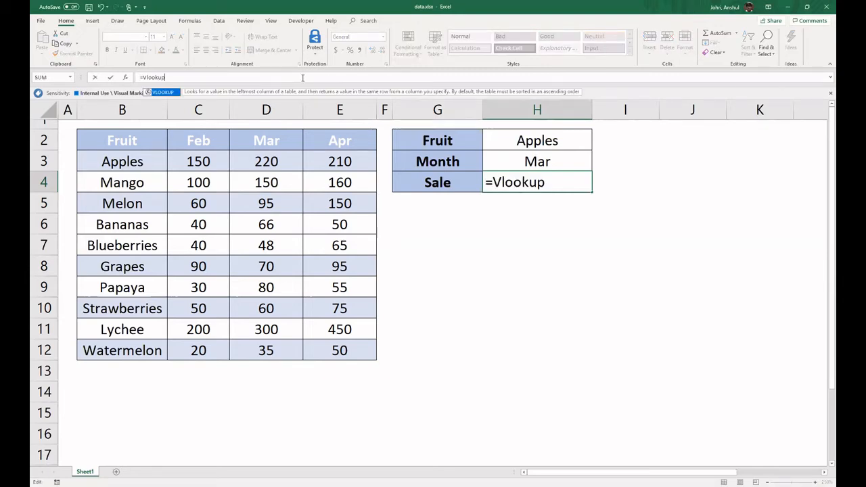
{"action": "type", "text": "("}
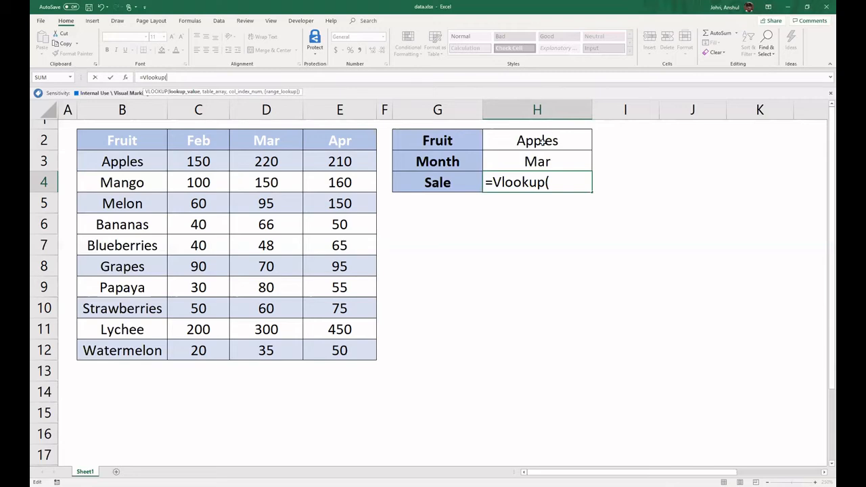
{"action": "left_click", "coordinate": [542, 141]}
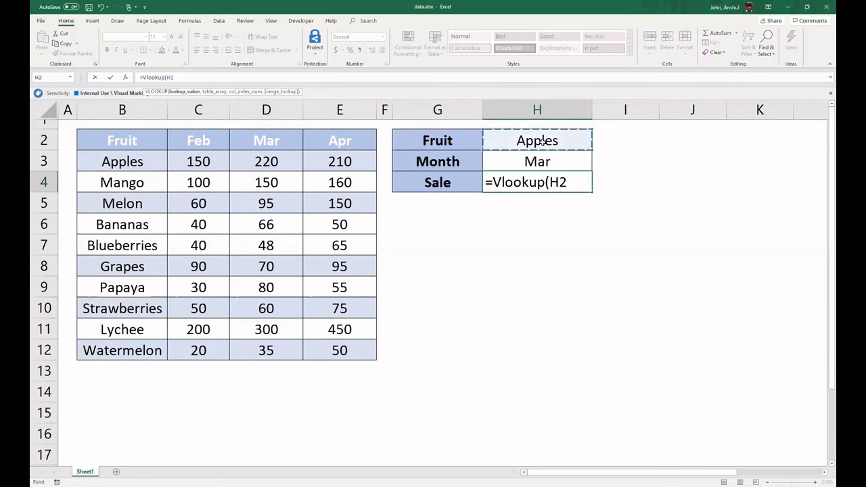
{"action": "type", "text": ","}
{"action": "left_click_drag", "start_coordinate": [126, 140], "coordinate": [324, 351]}
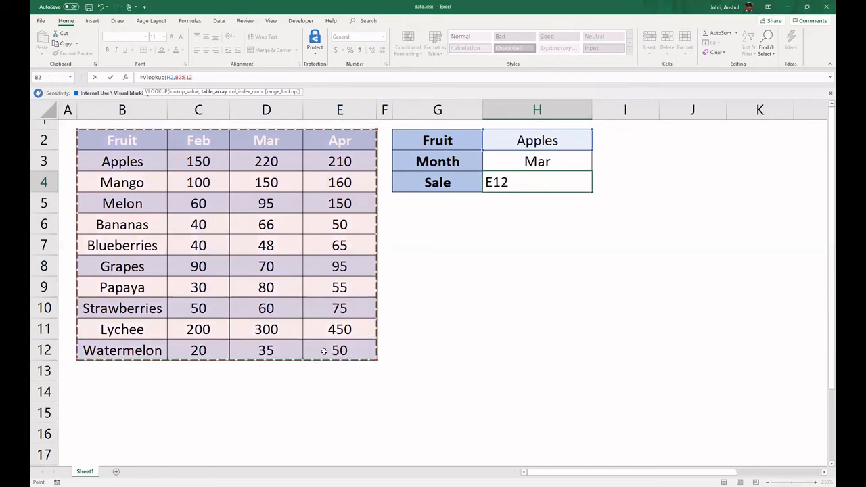
{"action": "type", "text": ","}
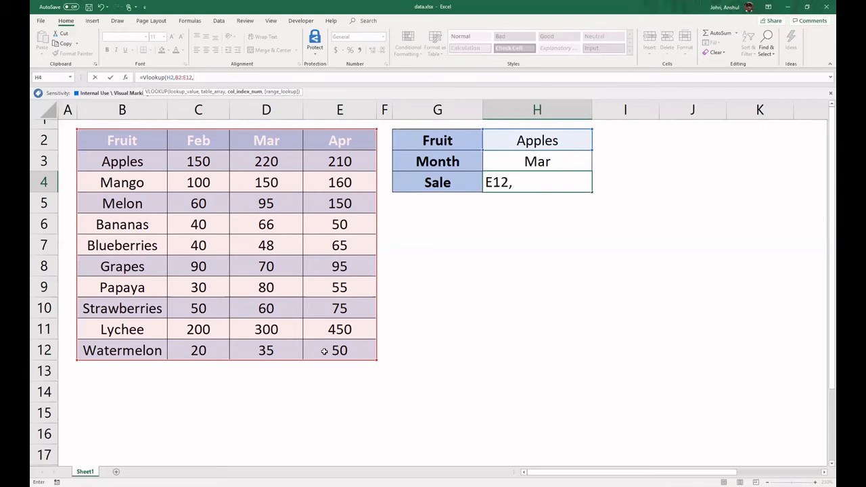
- Nest MATCH(H3,B2:E2,0) as the column index argument of the VLOOKUP formula in H4
{"action": "type", "text": "mathc("}
{"action": "key", "text": "BackSpace"}
{"action": "key", "text": "BackSpace"}
{"action": "key", "text": "BackSpace"}
{"action": "type", "text": "ch("}
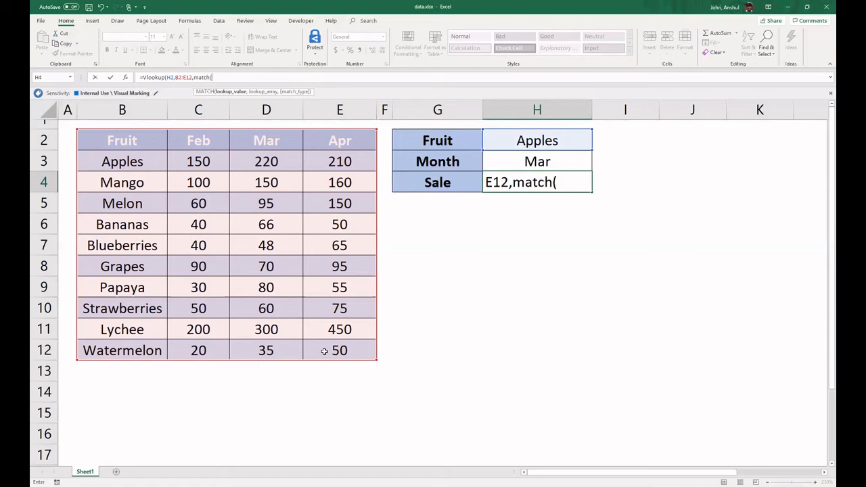
{"action": "left_click", "coordinate": [539, 162]}
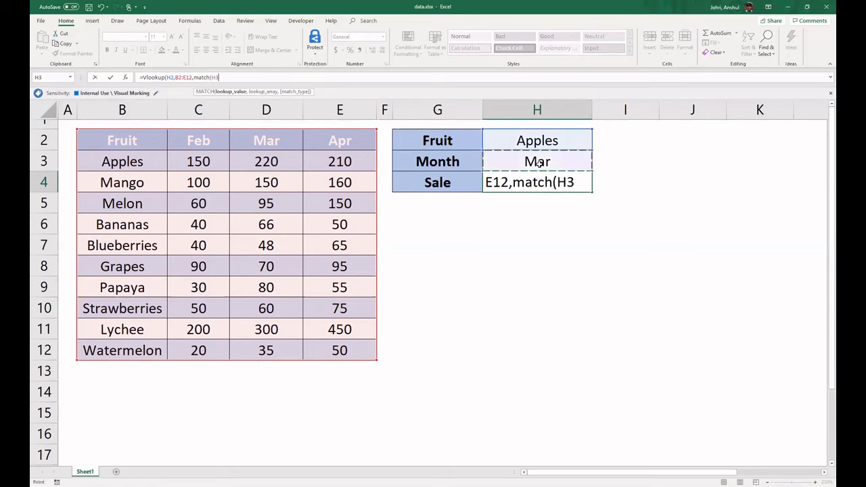
{"action": "type", "text": ","}
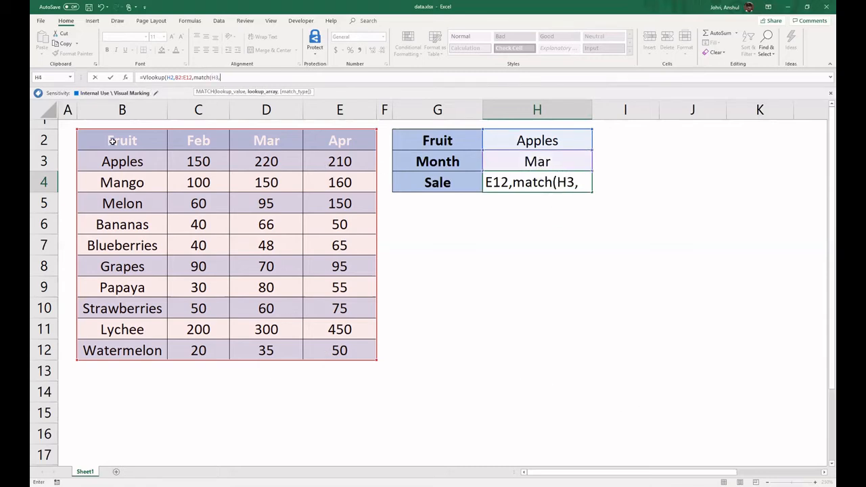
{"action": "left_click_drag", "start_coordinate": [114, 141], "coordinate": [345, 141]}
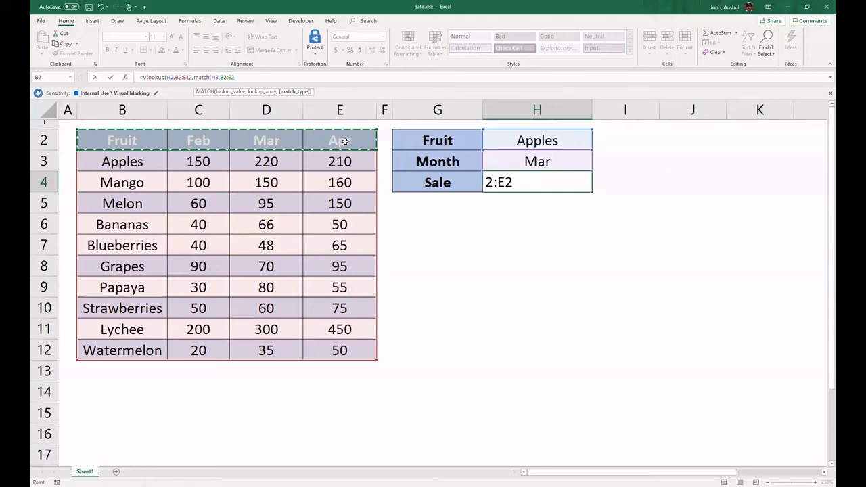
{"action": "type", "text": ",0"}
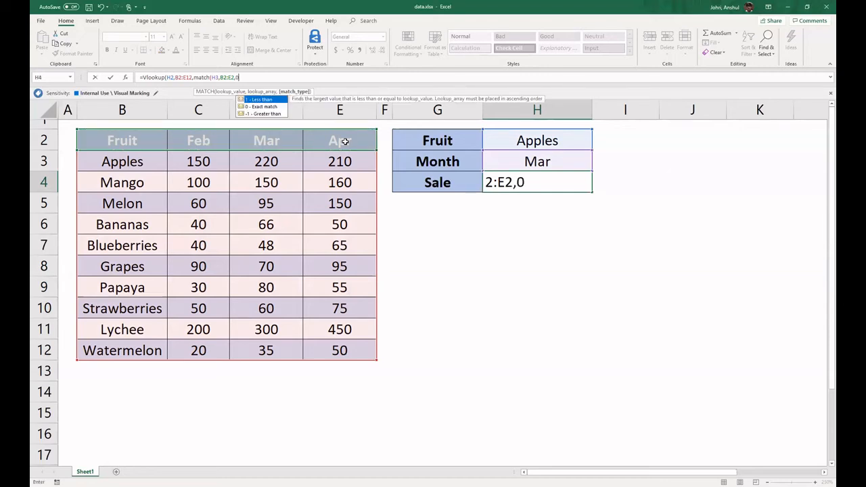
{"action": "type", "text": ")"}
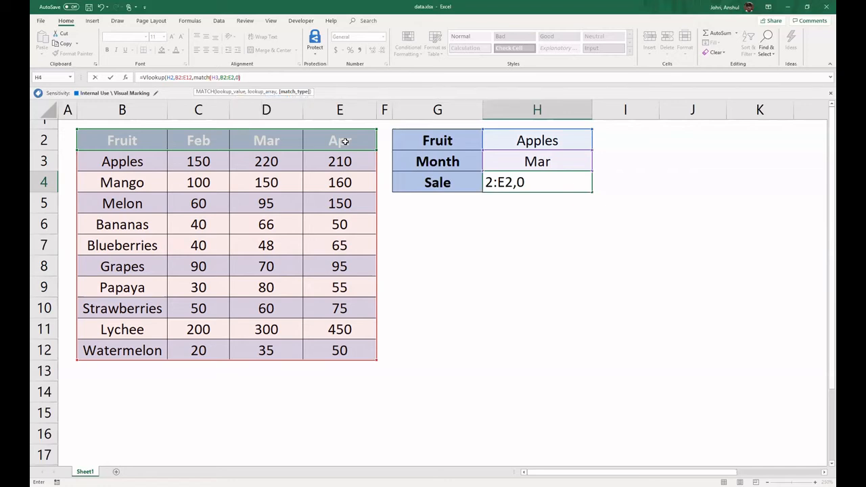
- Complete the VLOOKUP formula in H4 with 0 as the range lookup argument for an exact match
{"action": "type", "text": ","}
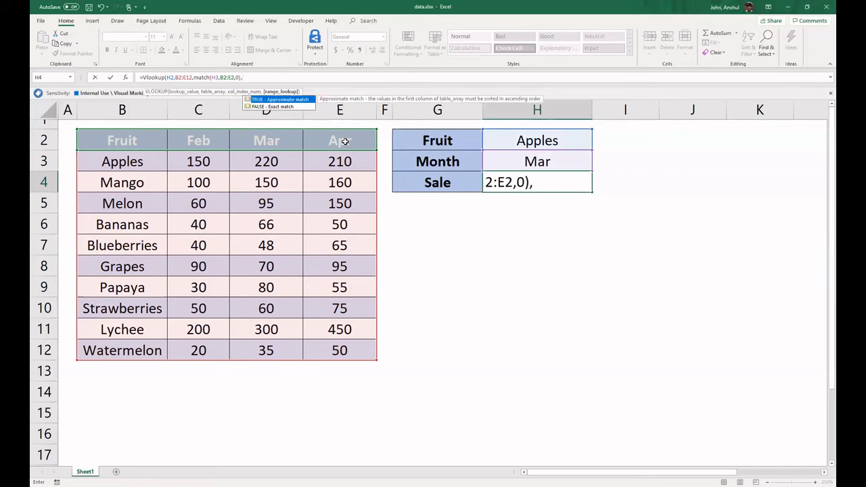
{"action": "type", "text": "0)"}
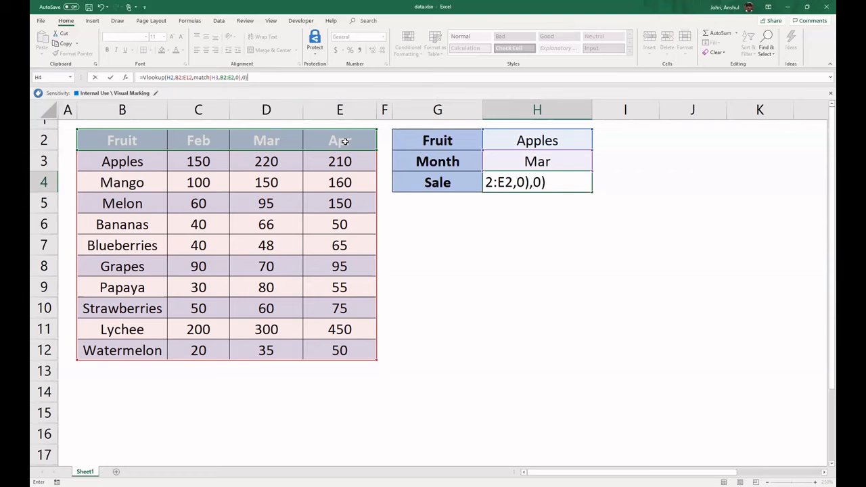
{"action": "key", "text": "Return"}
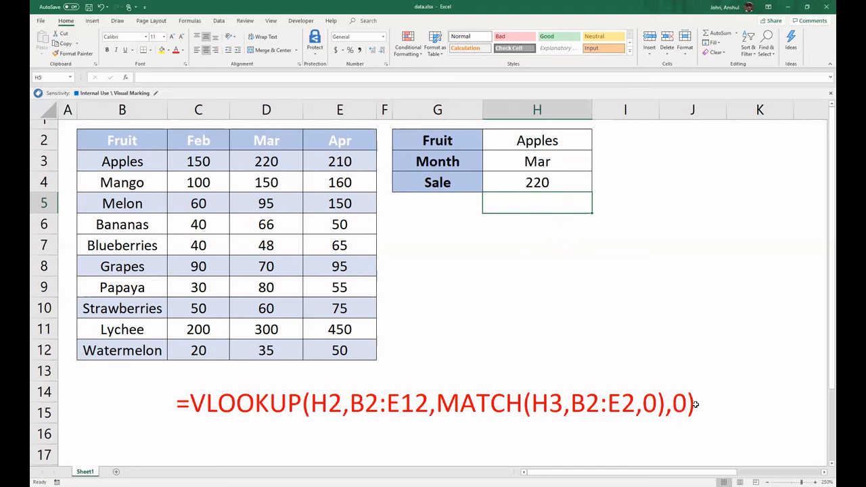
- Test the lookup by changing the month in H3 to Feb and the fruit in H2 to Papaya
{"action": "left_click", "coordinate": [531, 165]}
{"action": "type", "text": "Feb"}
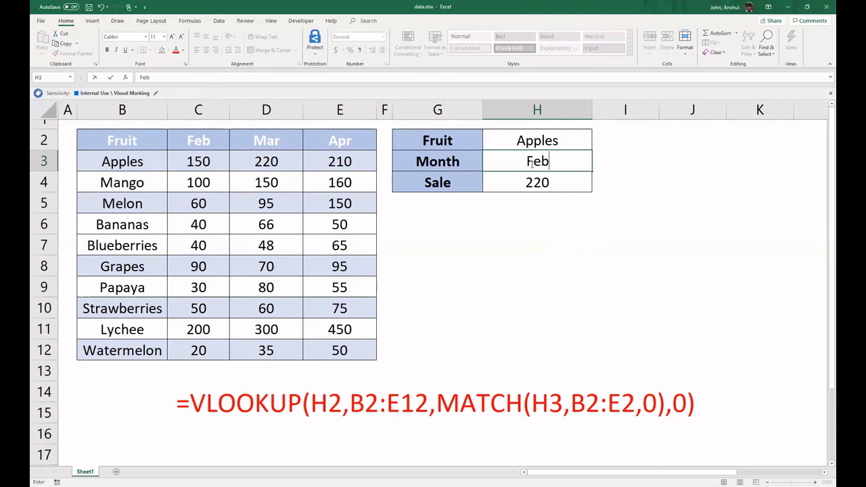
{"action": "key", "text": "Return"}
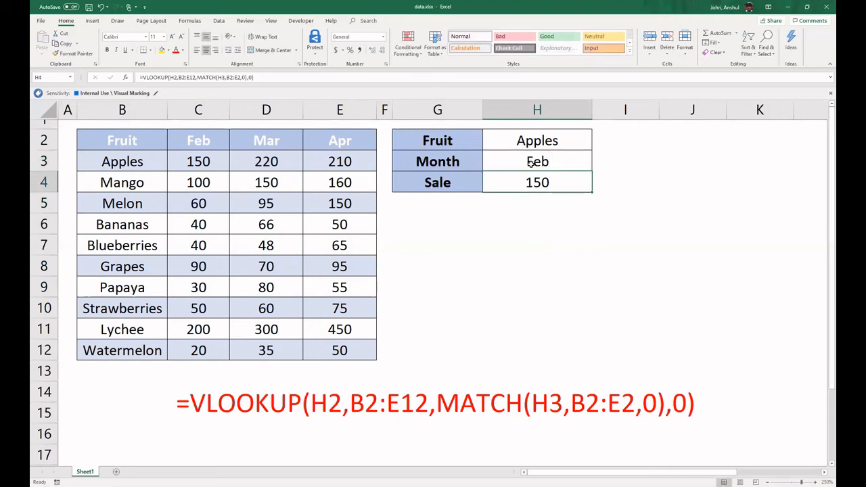
{"action": "left_click", "coordinate": [532, 140]}
{"action": "type", "text": "Pa"}
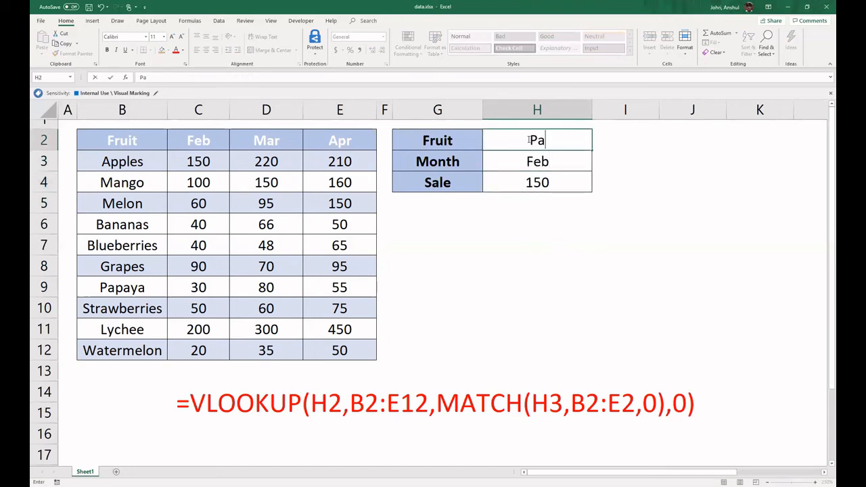
{"action": "type", "text": "paya"}
{"action": "key", "text": "Return"}
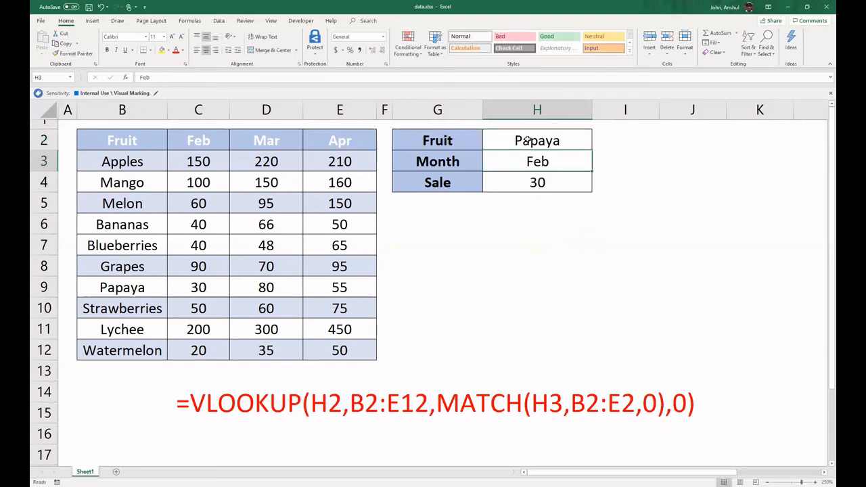
- Clear the fruit and month inputs in H2:H3 to test the formula with blank criteria
{"action": "left_click", "coordinate": [529, 140]}
{"action": "key", "text": "shift+Down"}
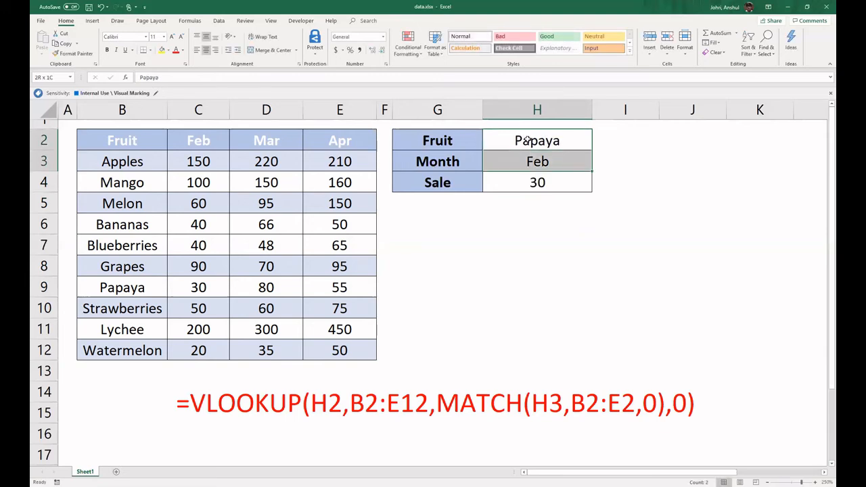
{"action": "key", "text": "Delete"}
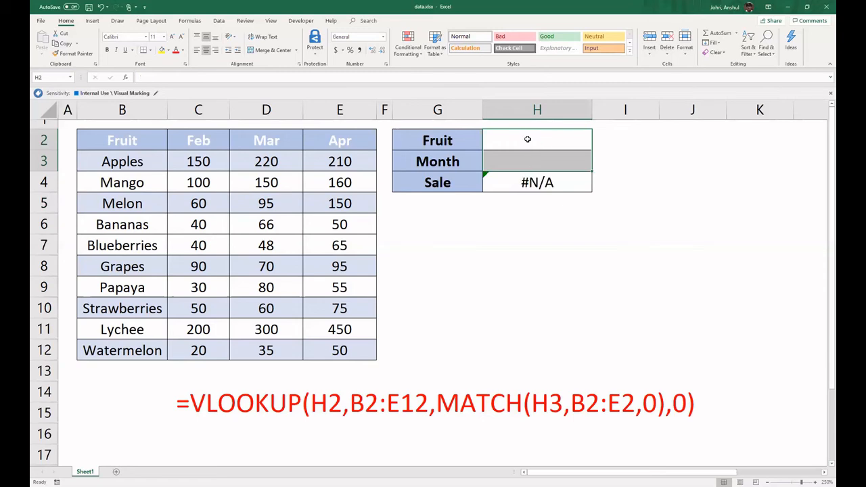
- Wrap the H4 formula in IFNA with an empty string as fallback: =IFNA(VLOOKUP(H2,B2:E12,MATCH(H3,B2:E2,0),0),"")
{"action": "left_click", "coordinate": [518, 181]}
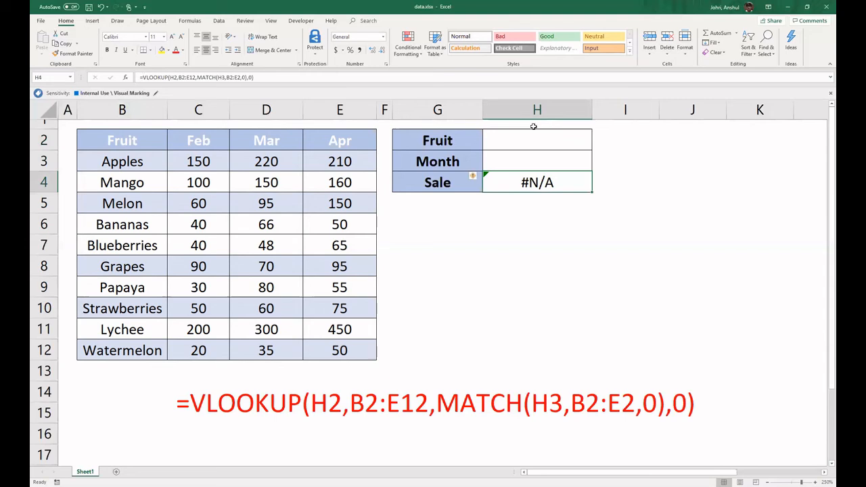
{"action": "key", "text": "F2"}
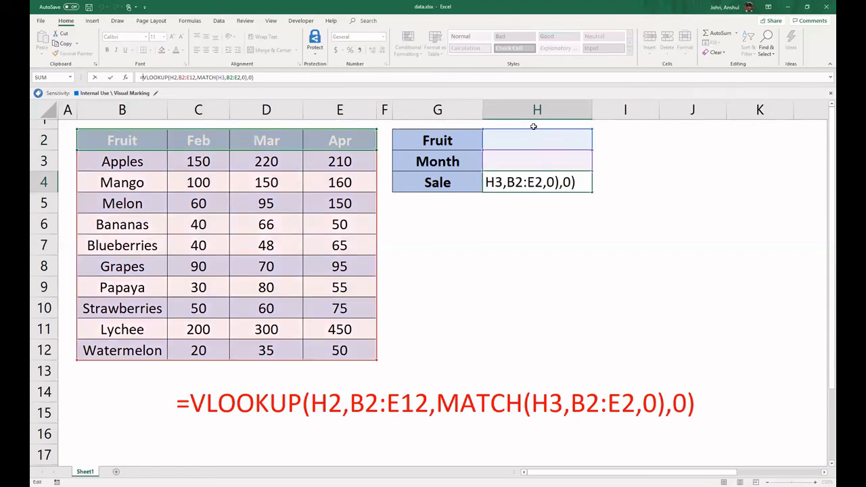
{"action": "type", "text": "ifna"}
{"action": "type", "text": "("}
{"action": "key", "text": "End"}
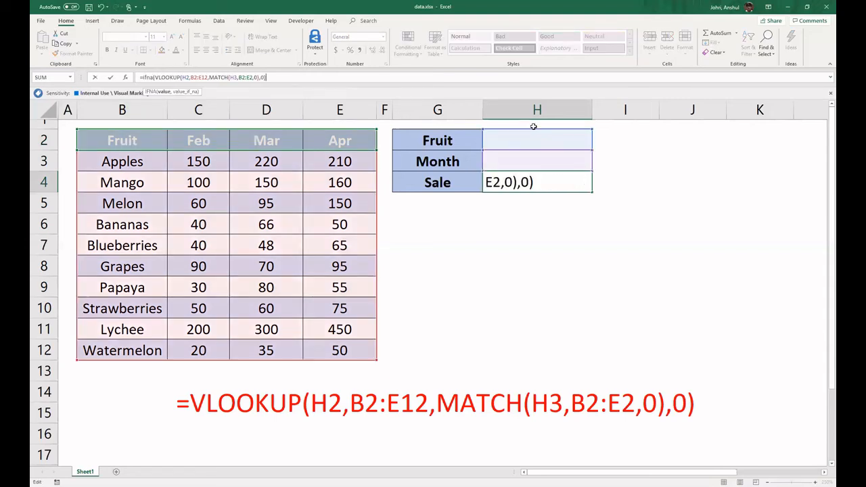
{"action": "type", "text": ",\"\")"}
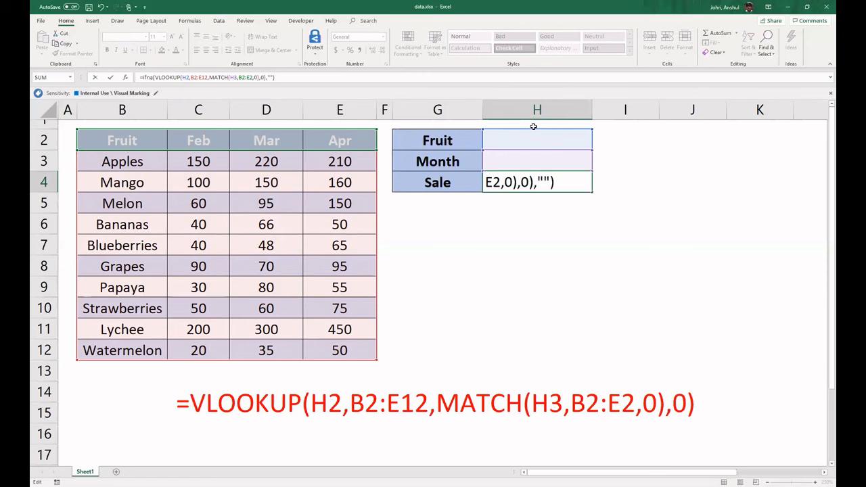
{"action": "key", "text": "Return"}
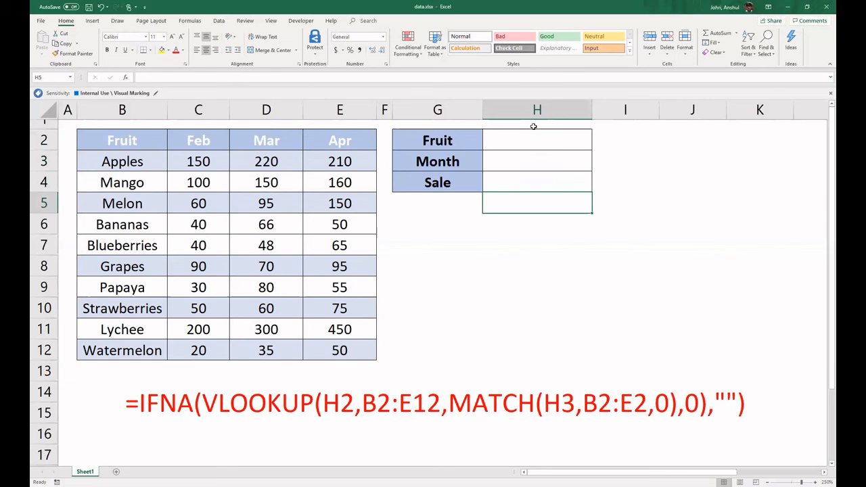
- Enter Bananas as the fruit in H2 and Apr as the month in H3
{"action": "left_click", "coordinate": [535, 129]}
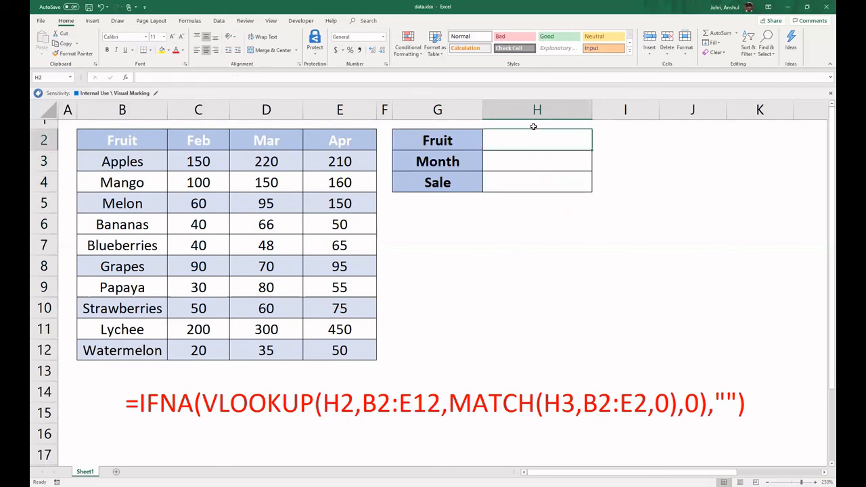
{"action": "type", "text": "Bana"}
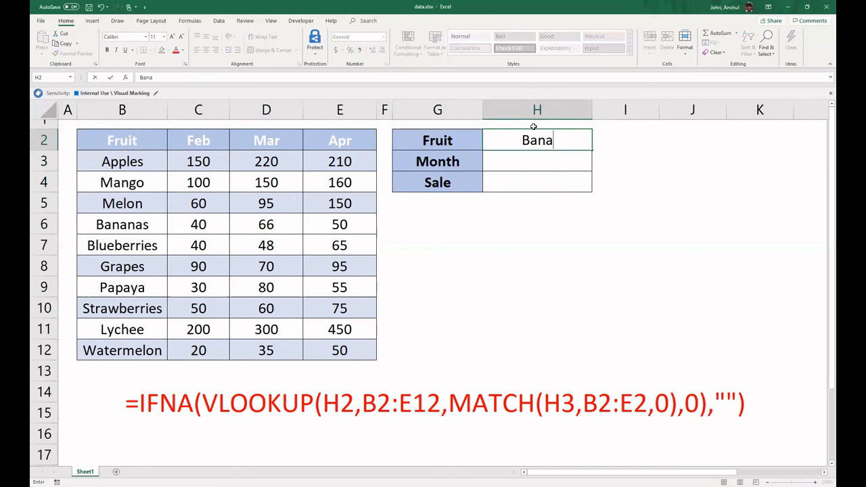
{"action": "type", "text": "nas"}
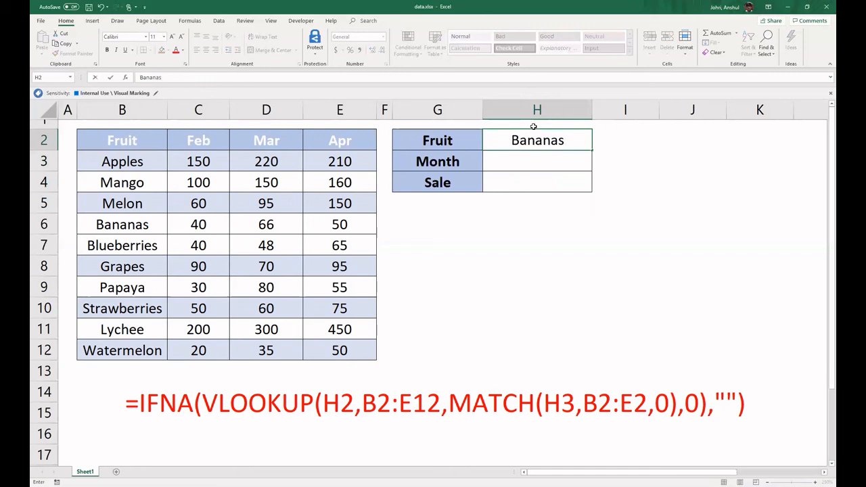
{"action": "key", "text": "Return"}
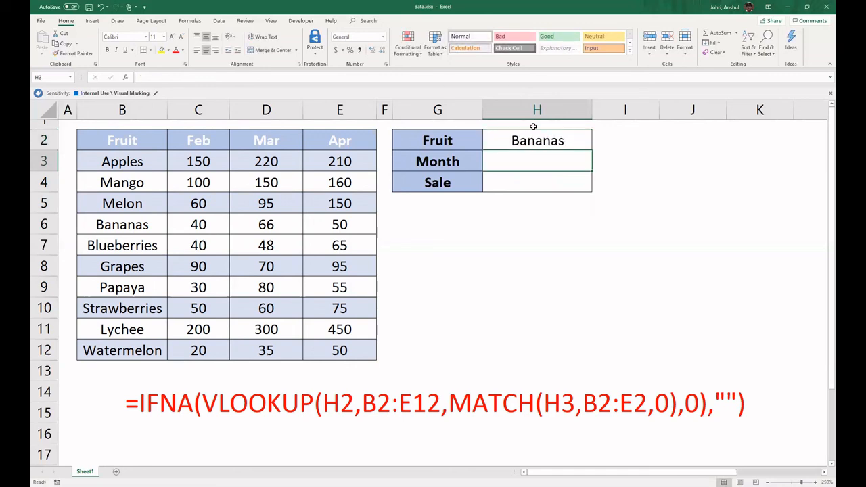
{"action": "type", "text": "Apr"}
{"action": "key", "text": "Return"}
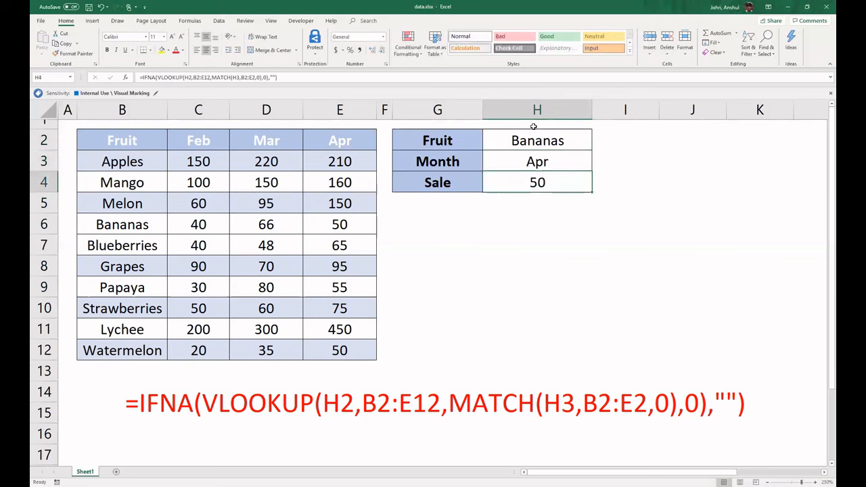
- Change the fruit in H2 to Melon to test the lookup with another item
{"action": "key", "text": "Up"}
{"action": "key", "text": "Up"}
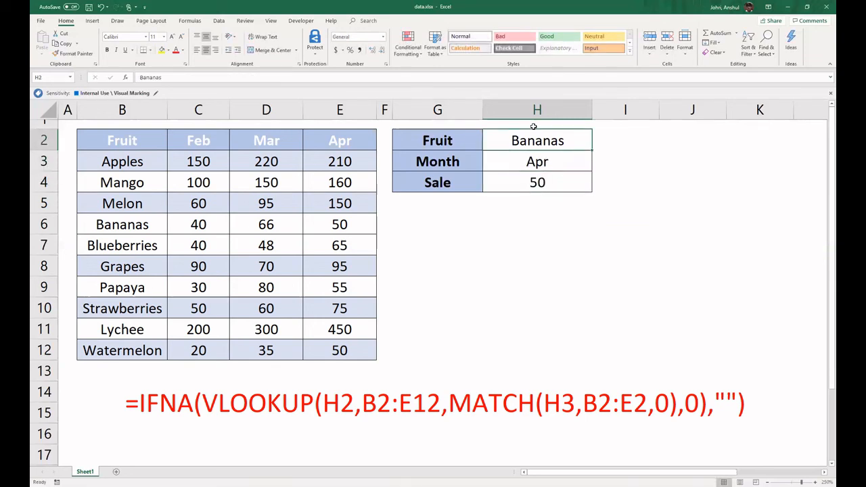
{"action": "type", "text": "Melon"}
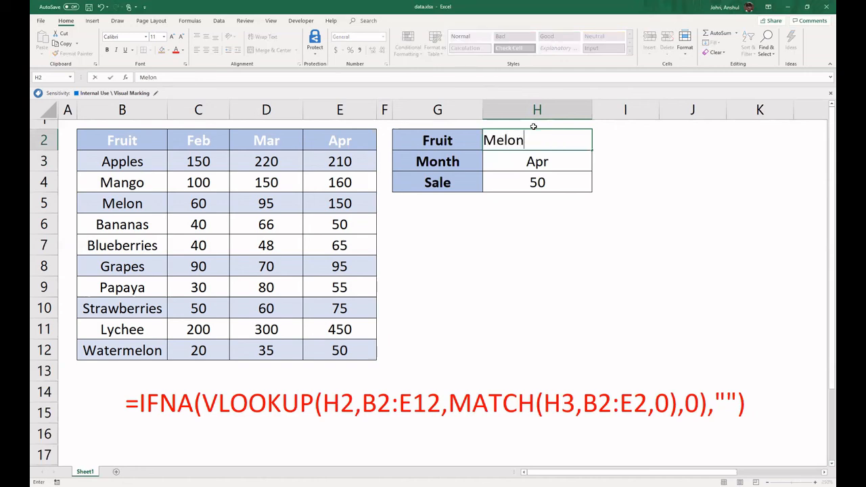
{"action": "key", "text": "Return"}
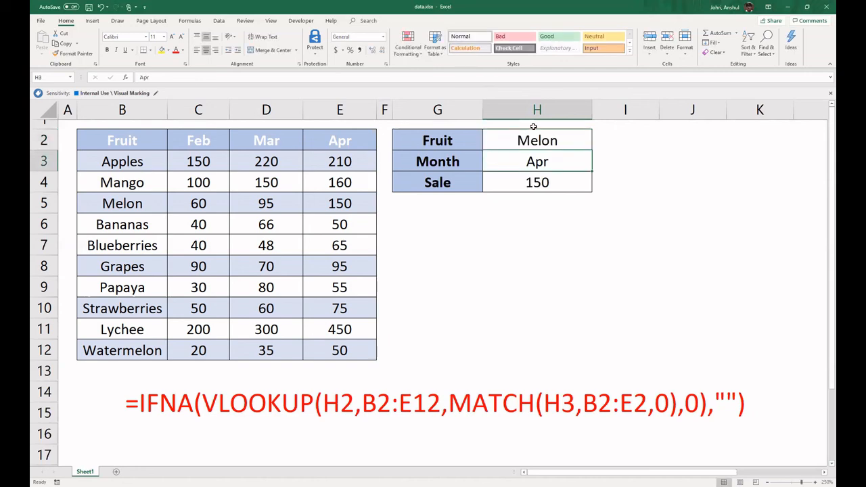